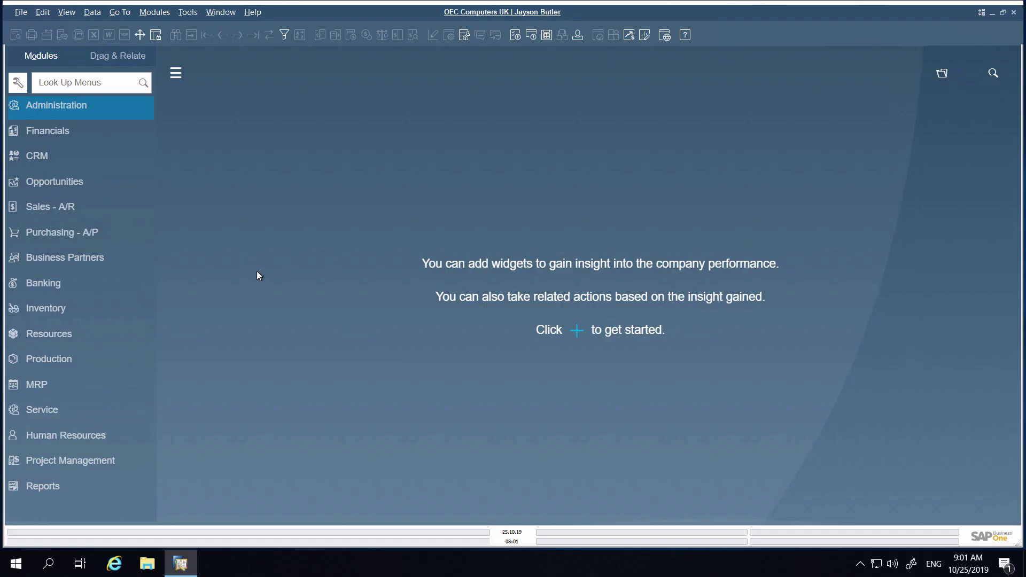
Open Posting Periods and sort by Period Code, then restore the oldest-first order.
{"action": "left_click", "coordinate": [91, 109]}
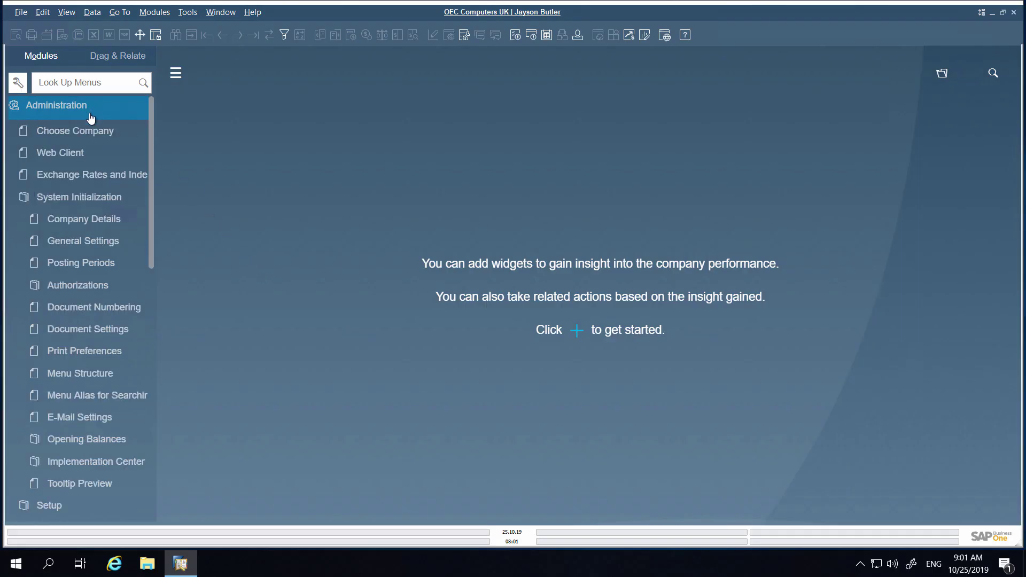
{"action": "left_click", "coordinate": [72, 266]}
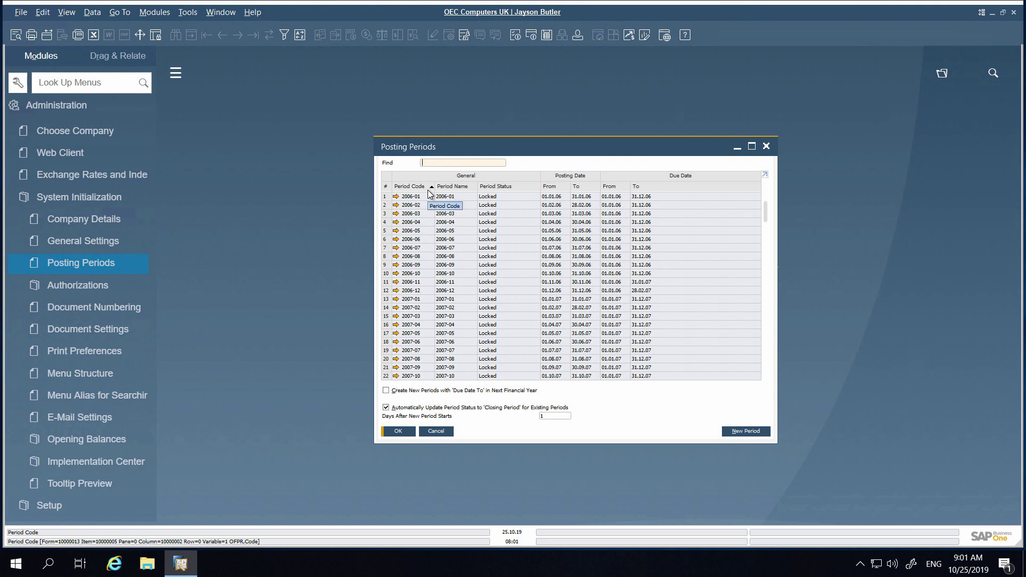
{"action": "double_click", "coordinate": [428, 189]}
{"action": "double_click", "coordinate": [428, 188]}
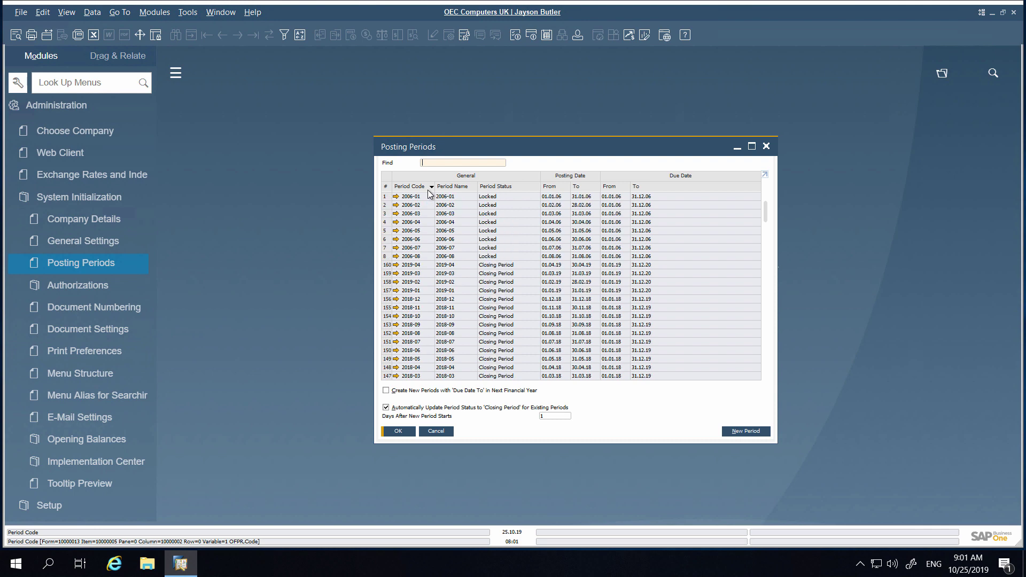
Filter posting periods to 2019-01 through 2019-12, then remove the filter.
{"action": "left_click", "coordinate": [284, 37]}
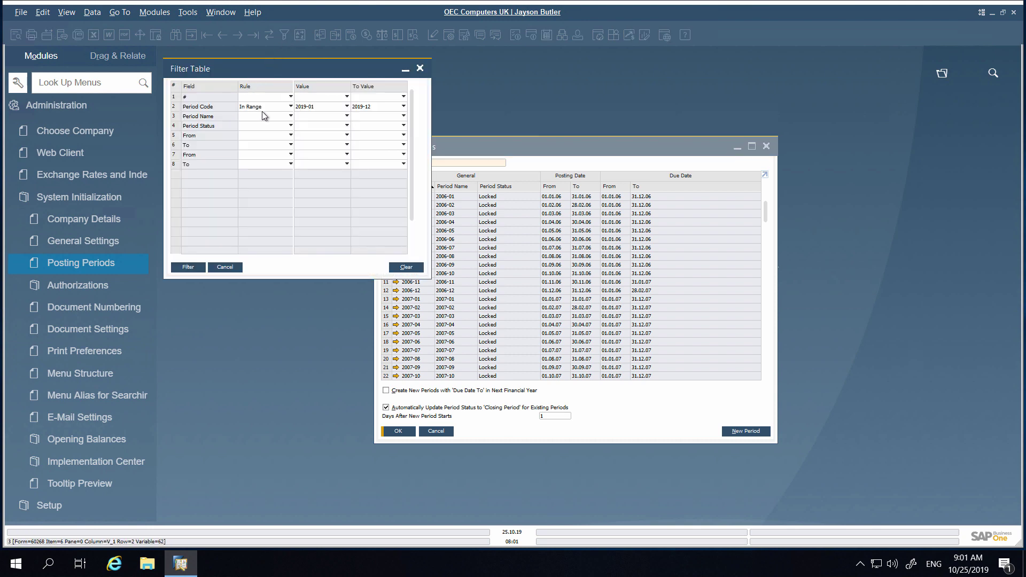
{"action": "left_click", "coordinate": [189, 268]}
{"action": "left_click", "coordinate": [189, 268]}
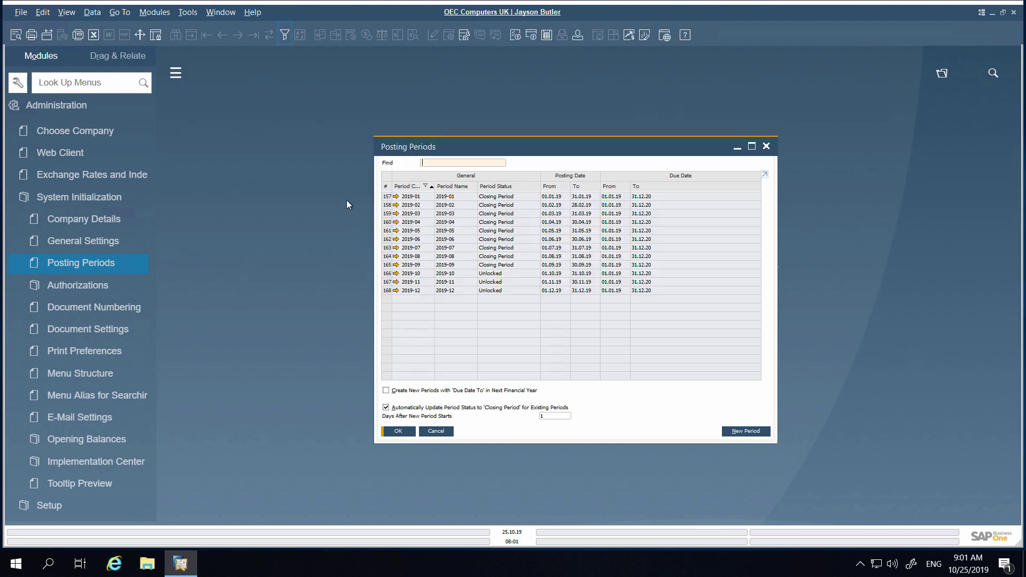
{"action": "left_click", "coordinate": [285, 35]}
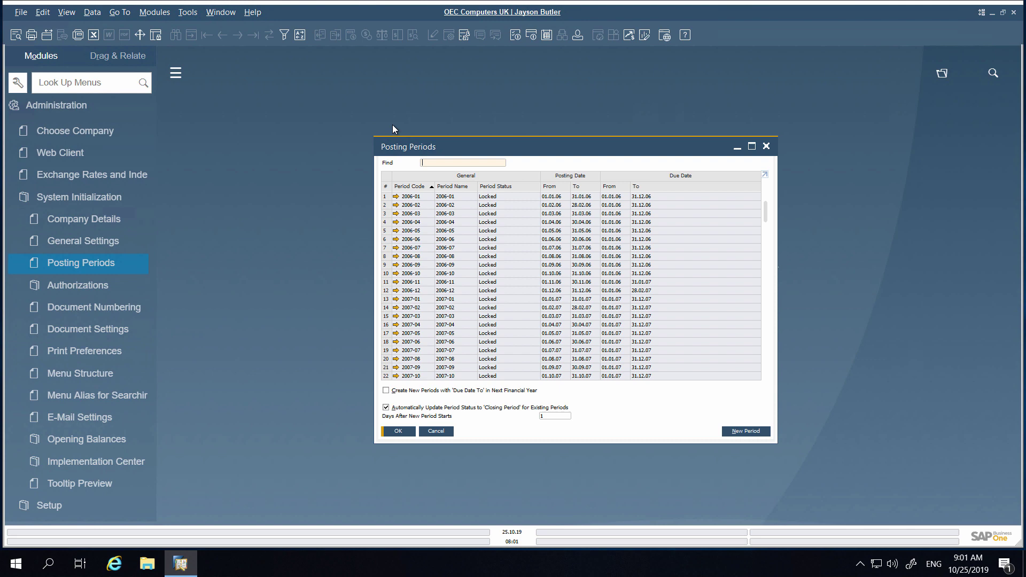
{"action": "type", "text": "2010"}
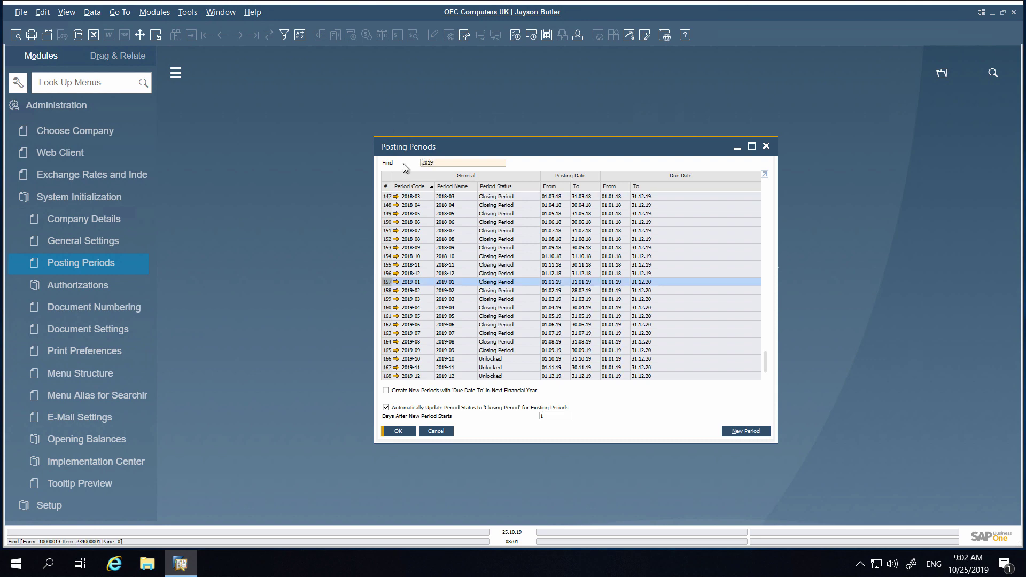
Enable next-financial-year due dates ending in February for new periods and save.
{"action": "left_click", "coordinate": [386, 391]}
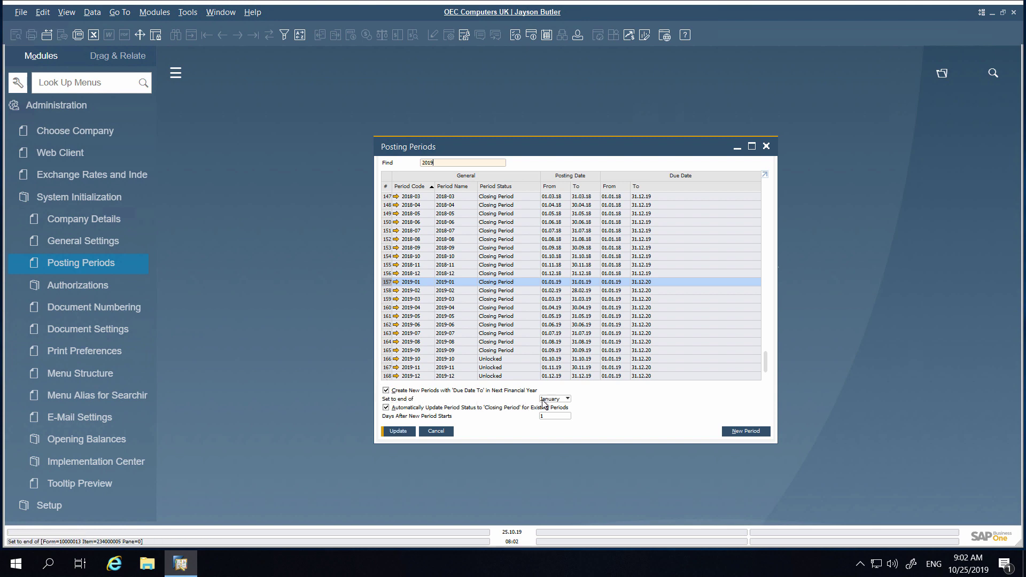
{"action": "left_click", "coordinate": [561, 400]}
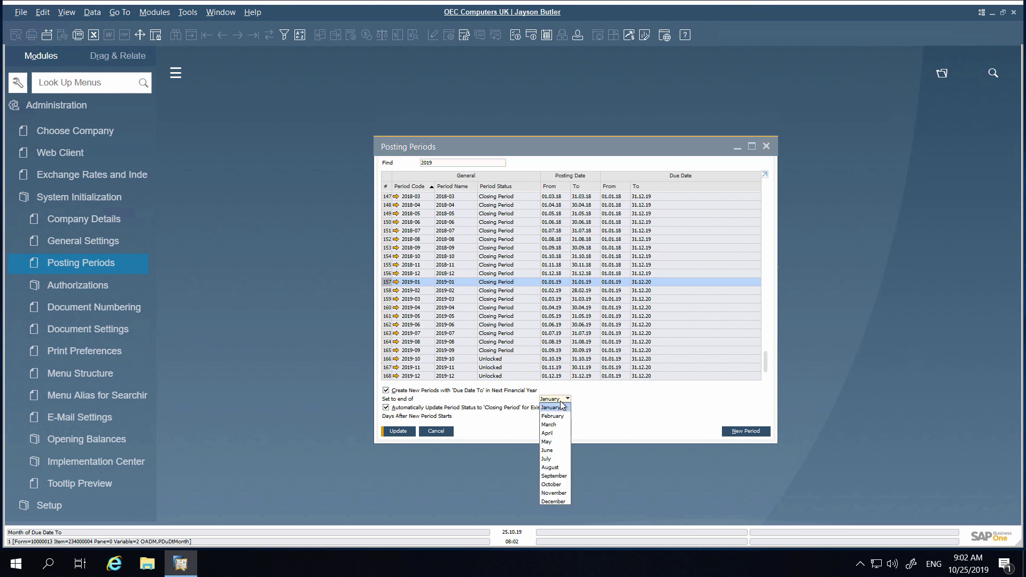
{"action": "left_click", "coordinate": [561, 416]}
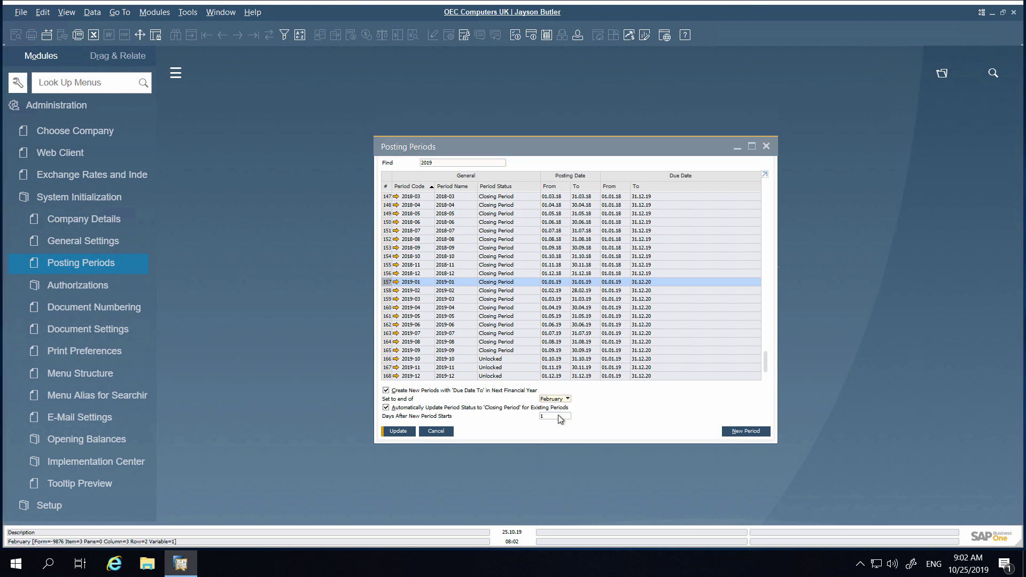
{"action": "left_click", "coordinate": [409, 435]}
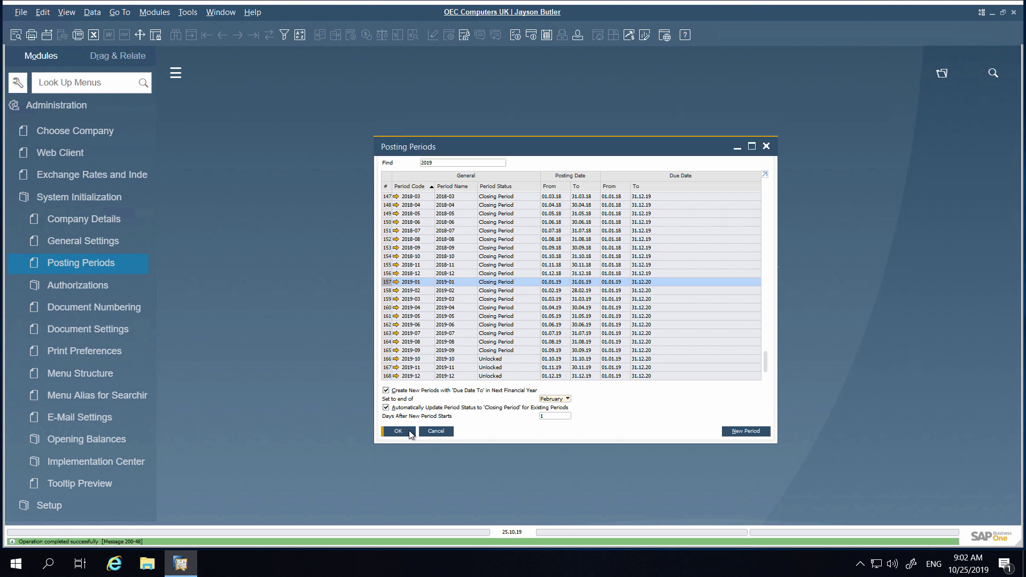
{"action": "left_click", "coordinate": [748, 430]}
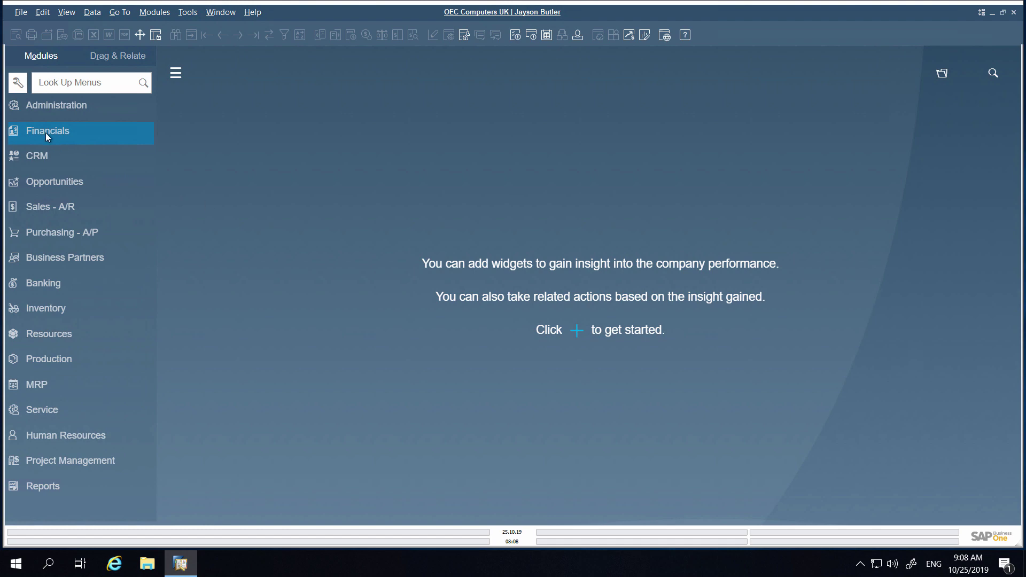
Load the last journal entry and view the accounting remarks on A/R invoice 1307.
{"action": "left_click", "coordinate": [43, 131]}
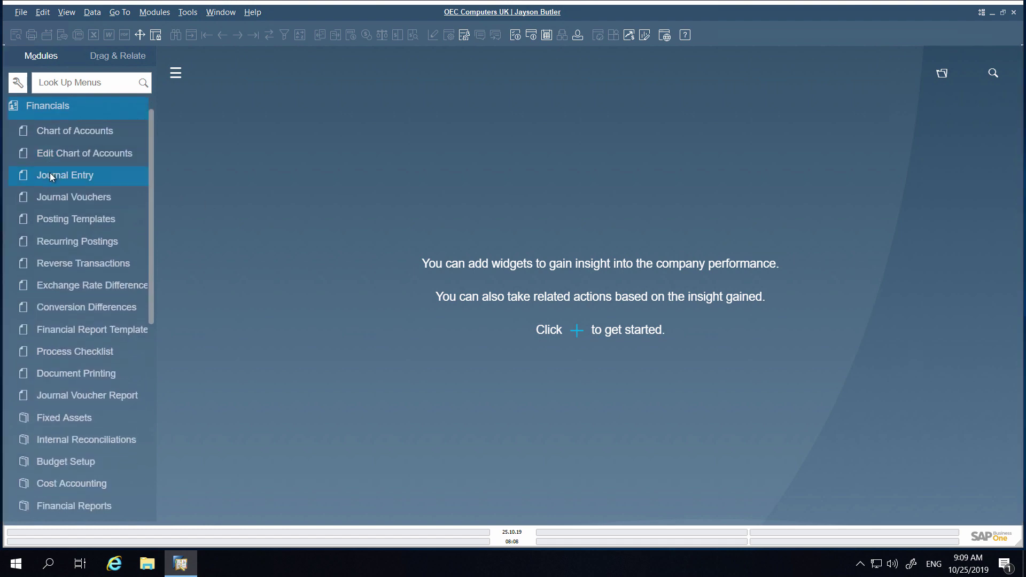
{"action": "left_click", "coordinate": [49, 174]}
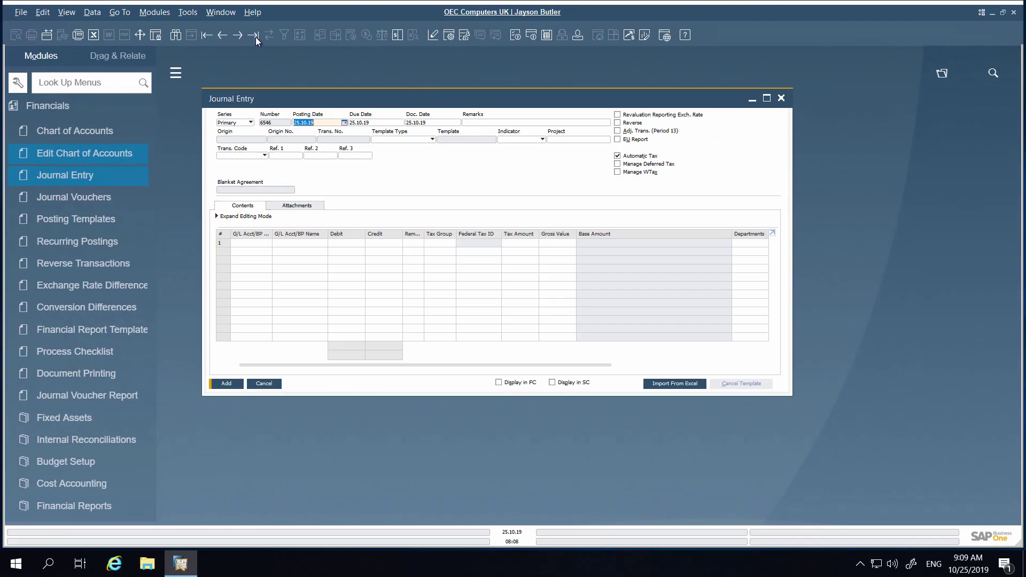
{"action": "left_click", "coordinate": [255, 37]}
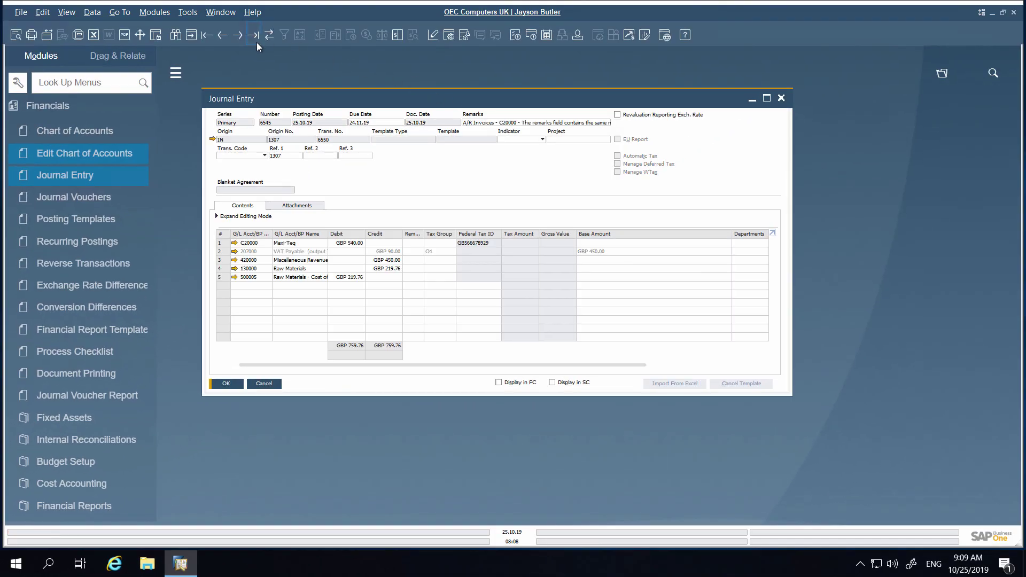
{"action": "left_click", "coordinate": [213, 140]}
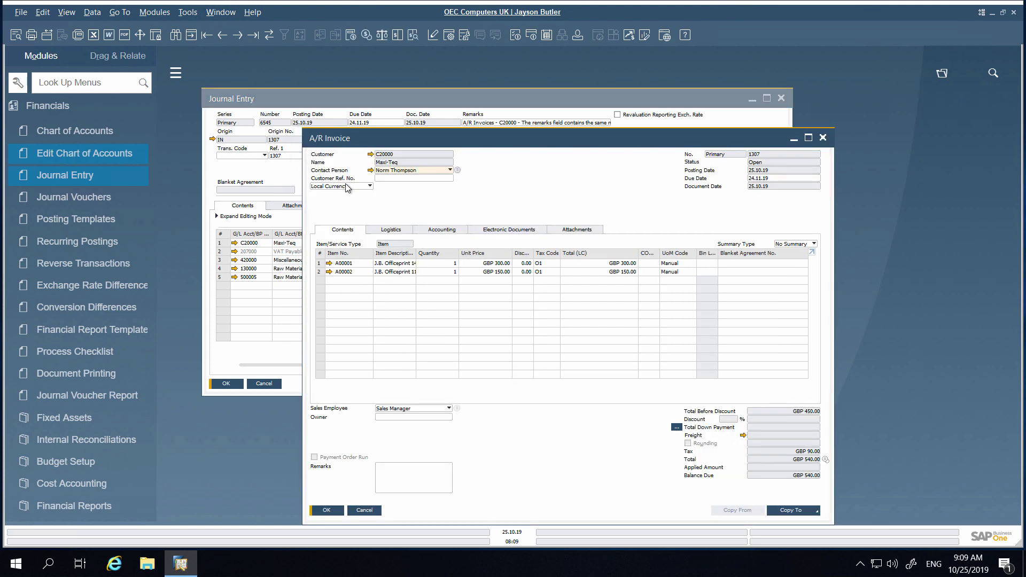
{"action": "left_click", "coordinate": [423, 229]}
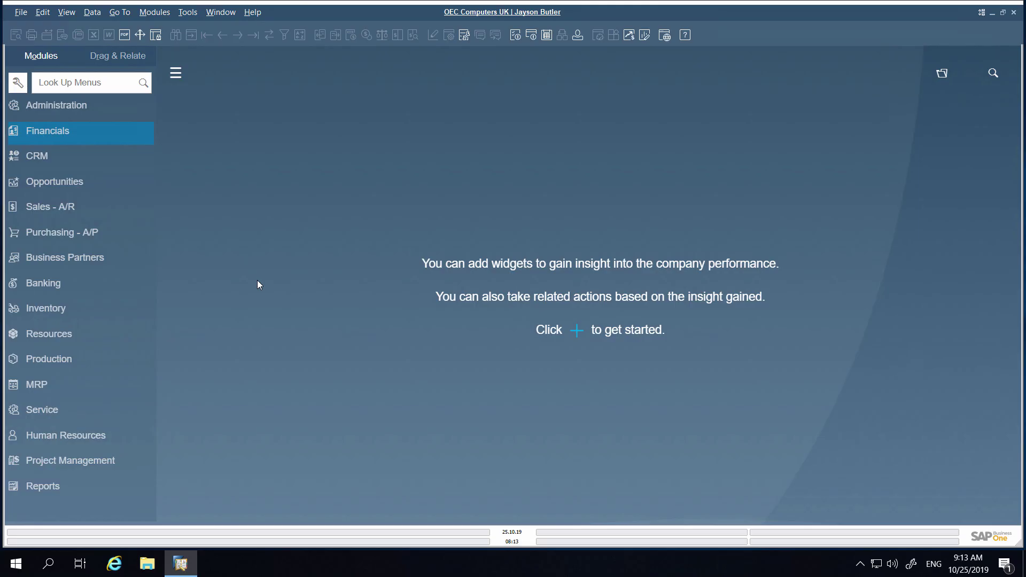
Run the Balance Sheet from Financial Reports with the default selection criteria, through 31.12.19.
{"action": "left_click", "coordinate": [45, 129]}
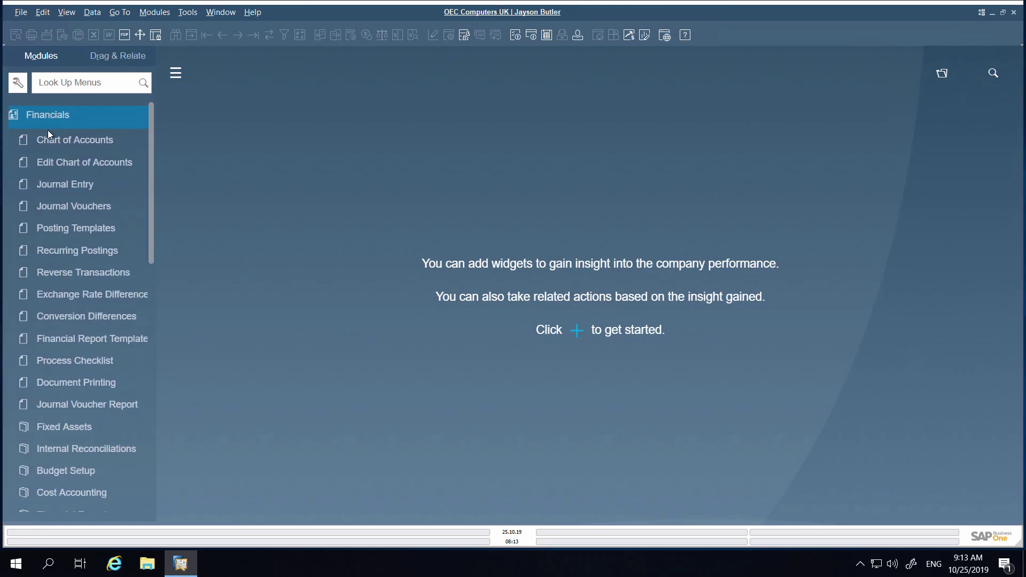
{"action": "left_click_drag", "start_coordinate": [152, 167], "coordinate": [158, 304]}
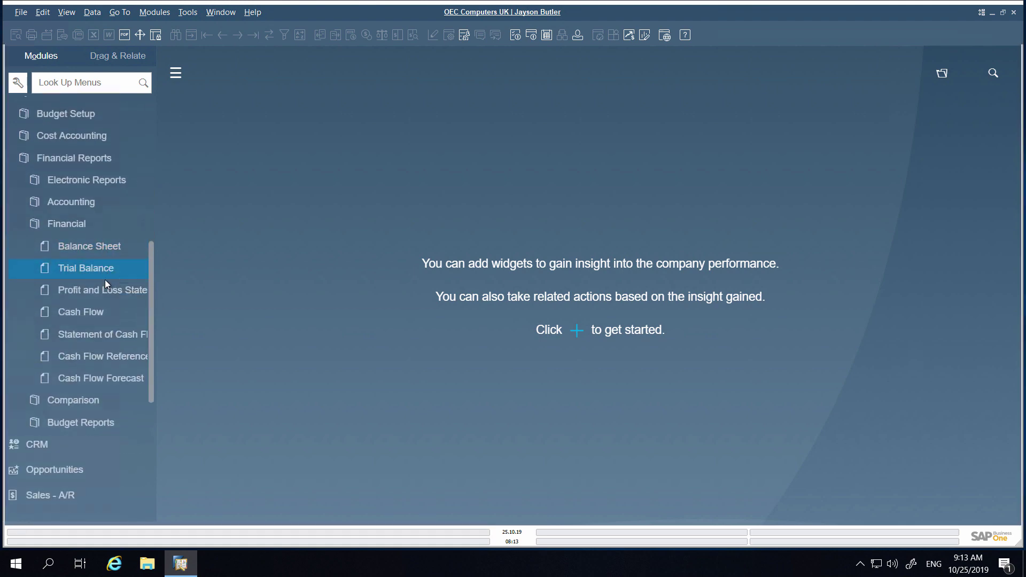
{"action": "left_click", "coordinate": [100, 249]}
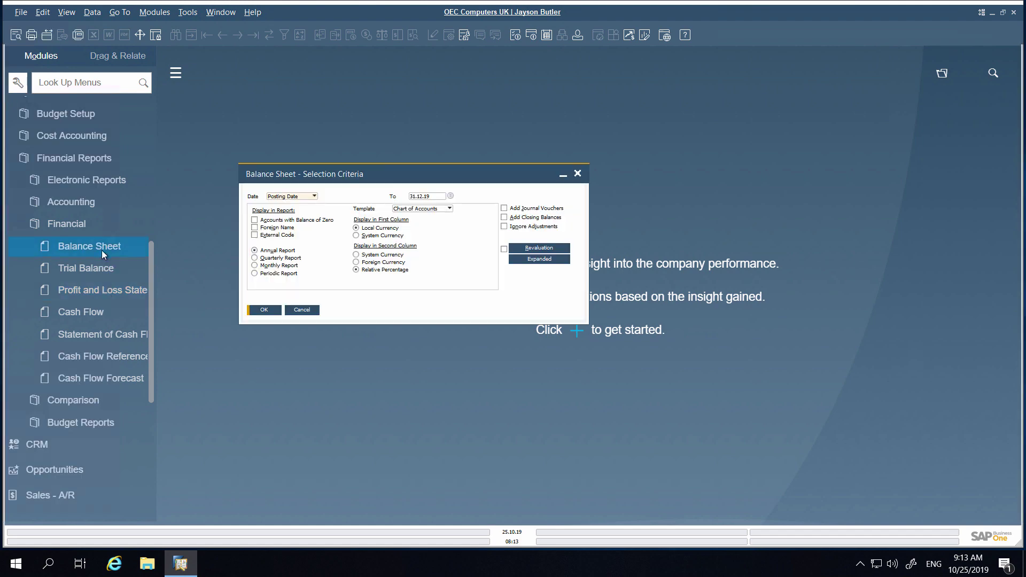
{"action": "left_click", "coordinate": [273, 311]}
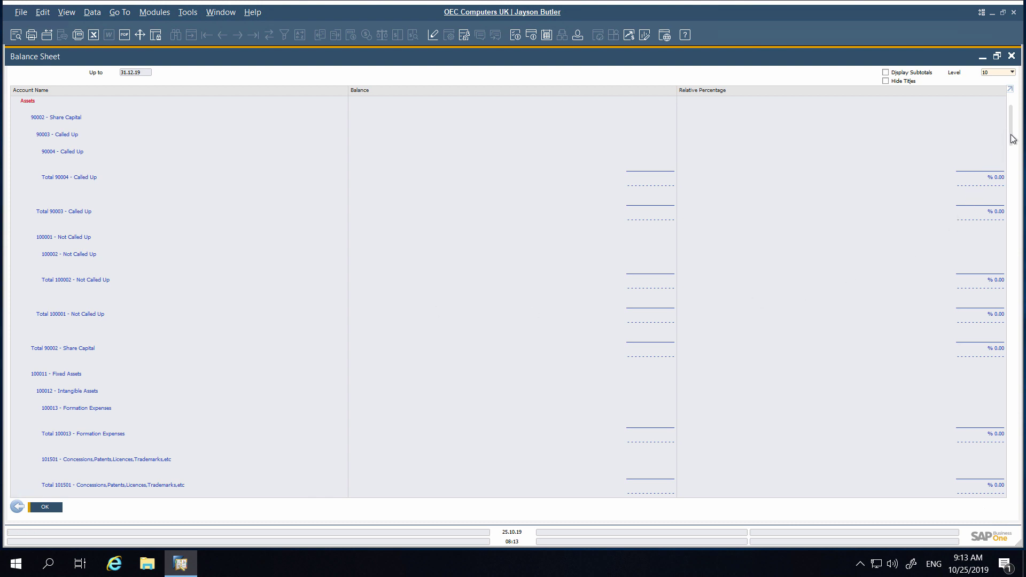
{"action": "left_click_drag", "start_coordinate": [1012, 132], "coordinate": [1020, 308]}
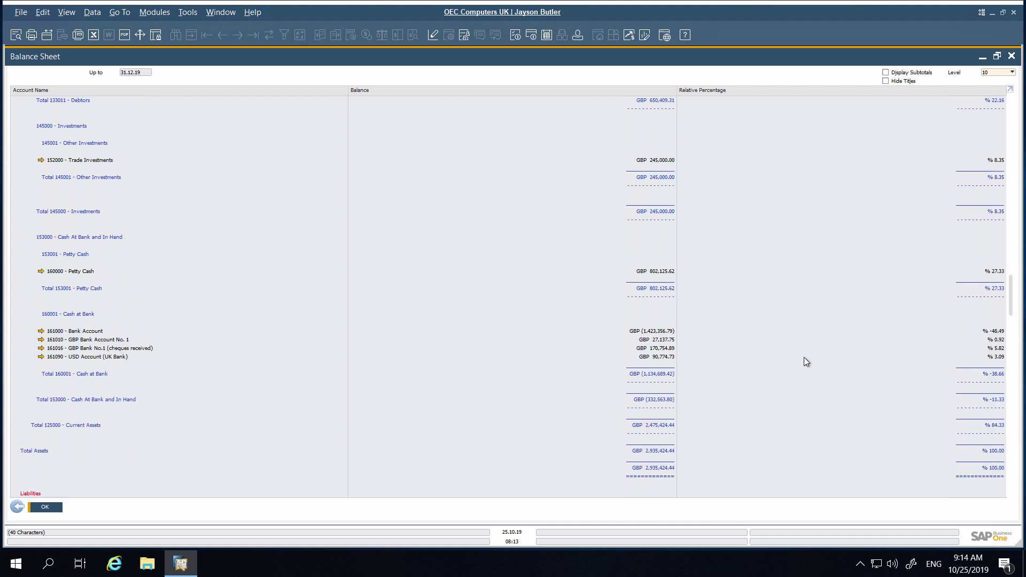
Follow the Cash at Bank link to open account 161000 Bank Account.
{"action": "left_click", "coordinate": [40, 331]}
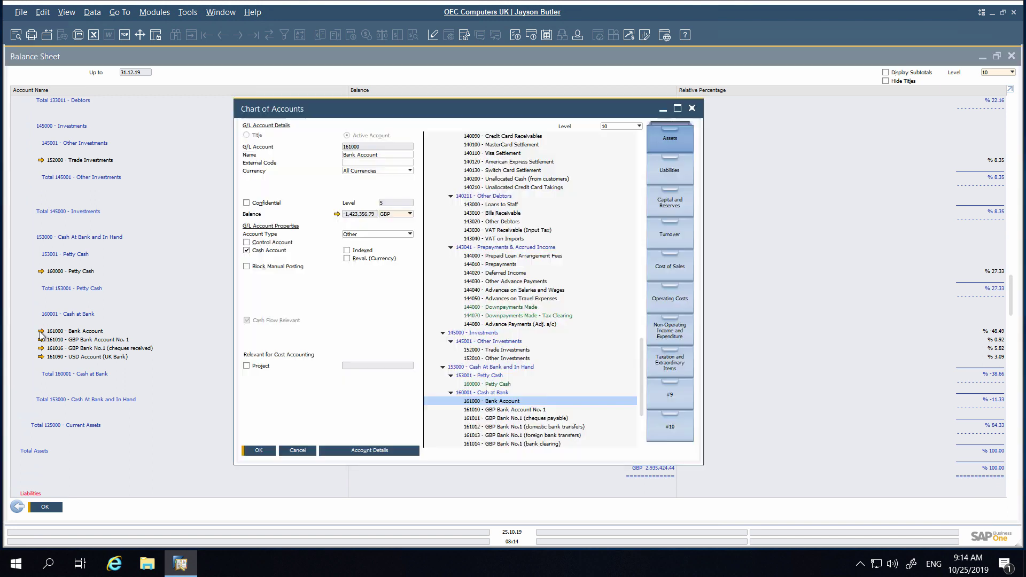